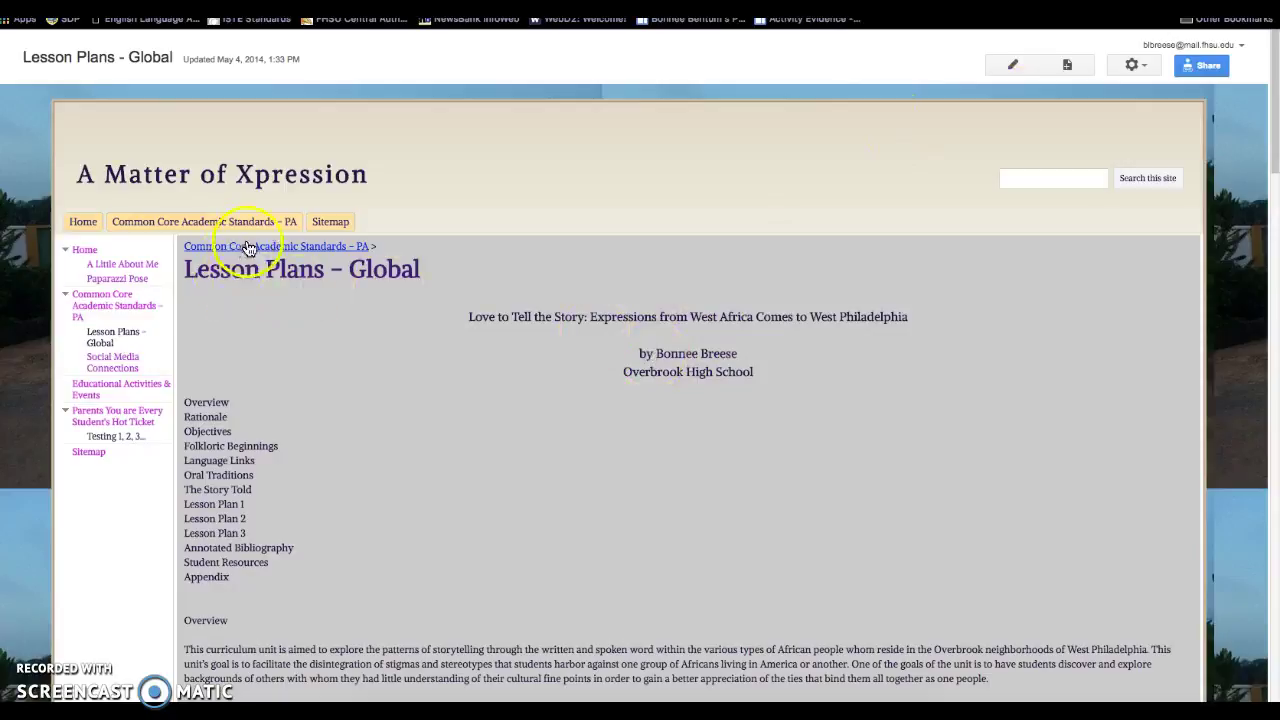
Show the Common Core Academic Standards – PA page with its attached PDFs and comments
left_click(249, 248)
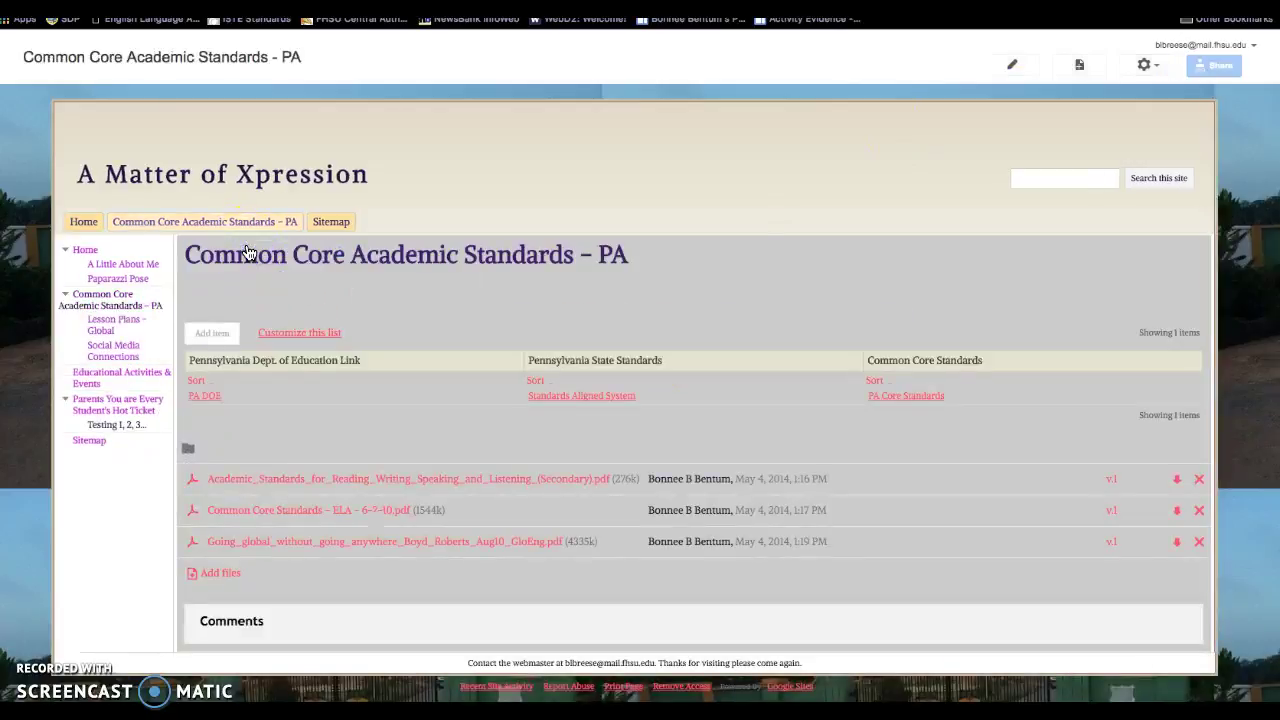
scroll(737, 541, "down", 2)
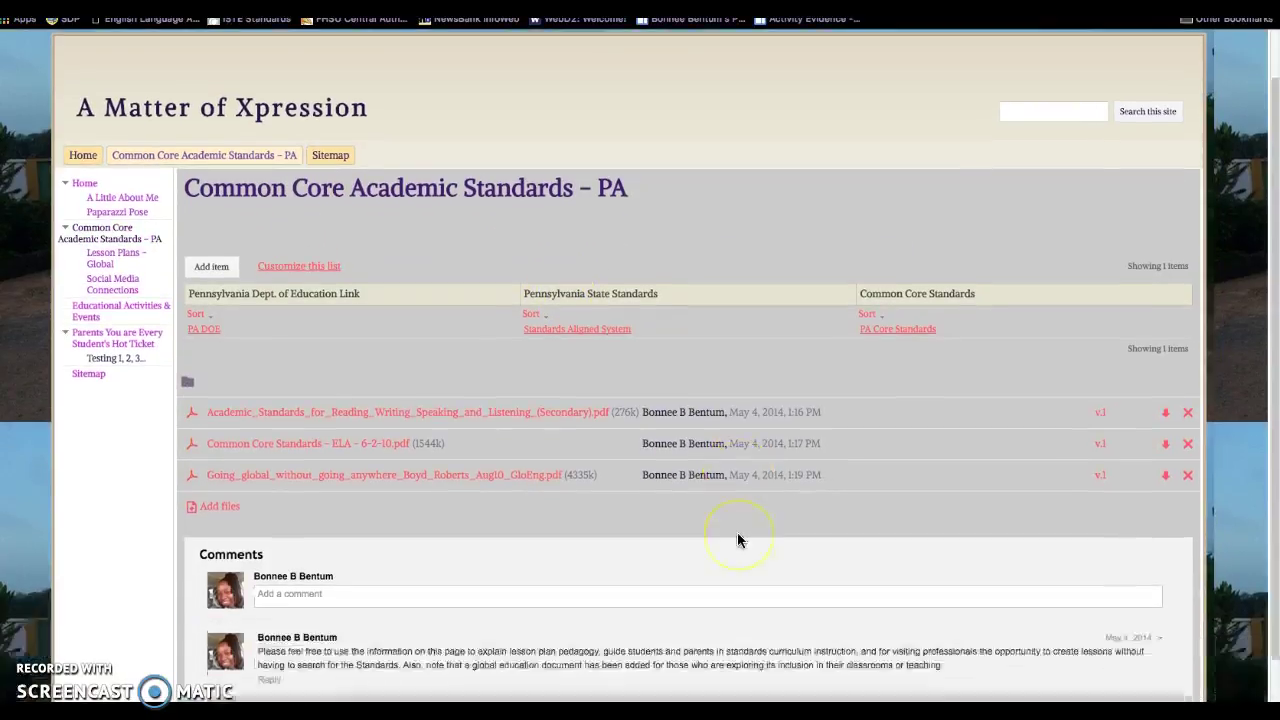
scroll(737, 541, "down", 2)
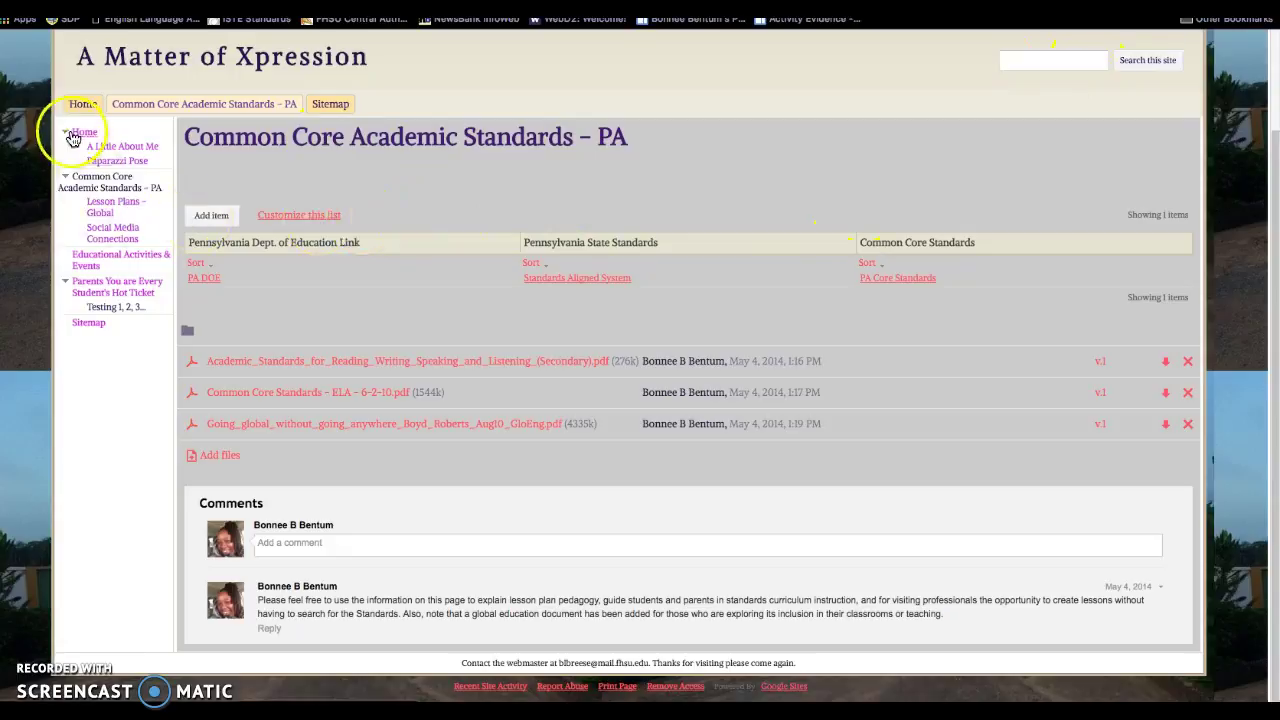
View the Sitemap page listing the site's pages, then the portfolio's Home page
left_click(80, 327)
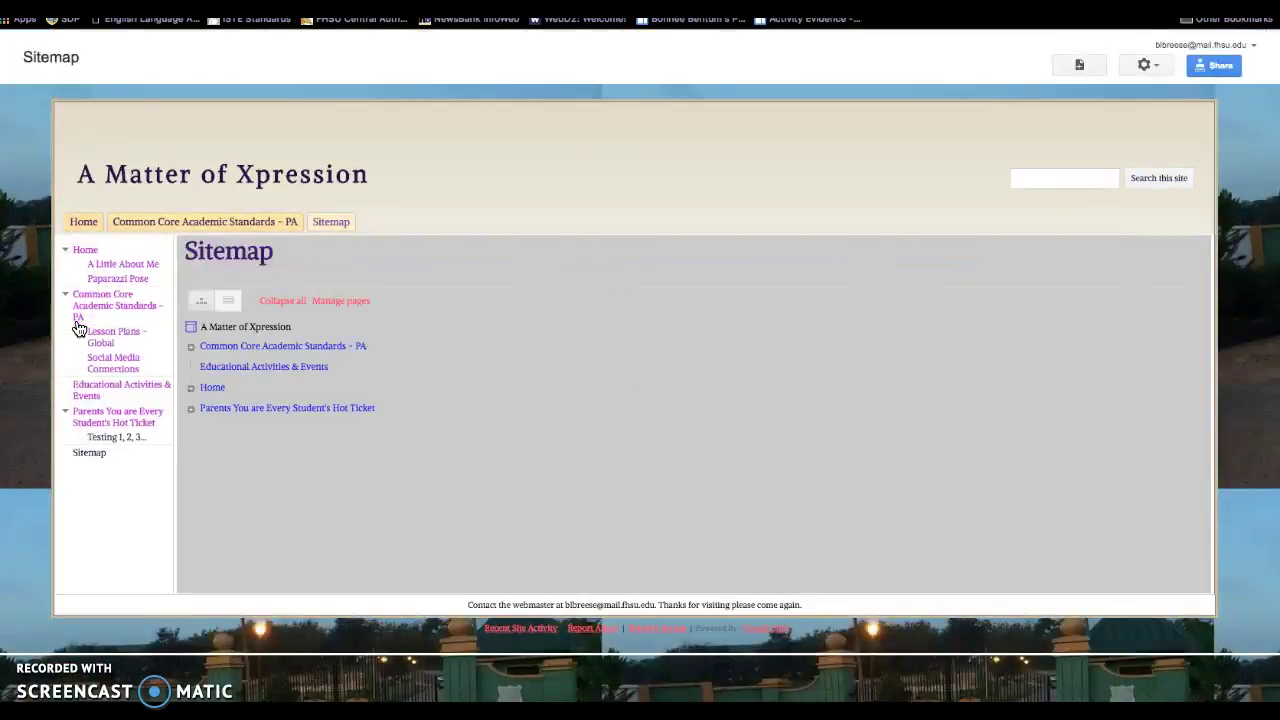
left_click(85, 248)
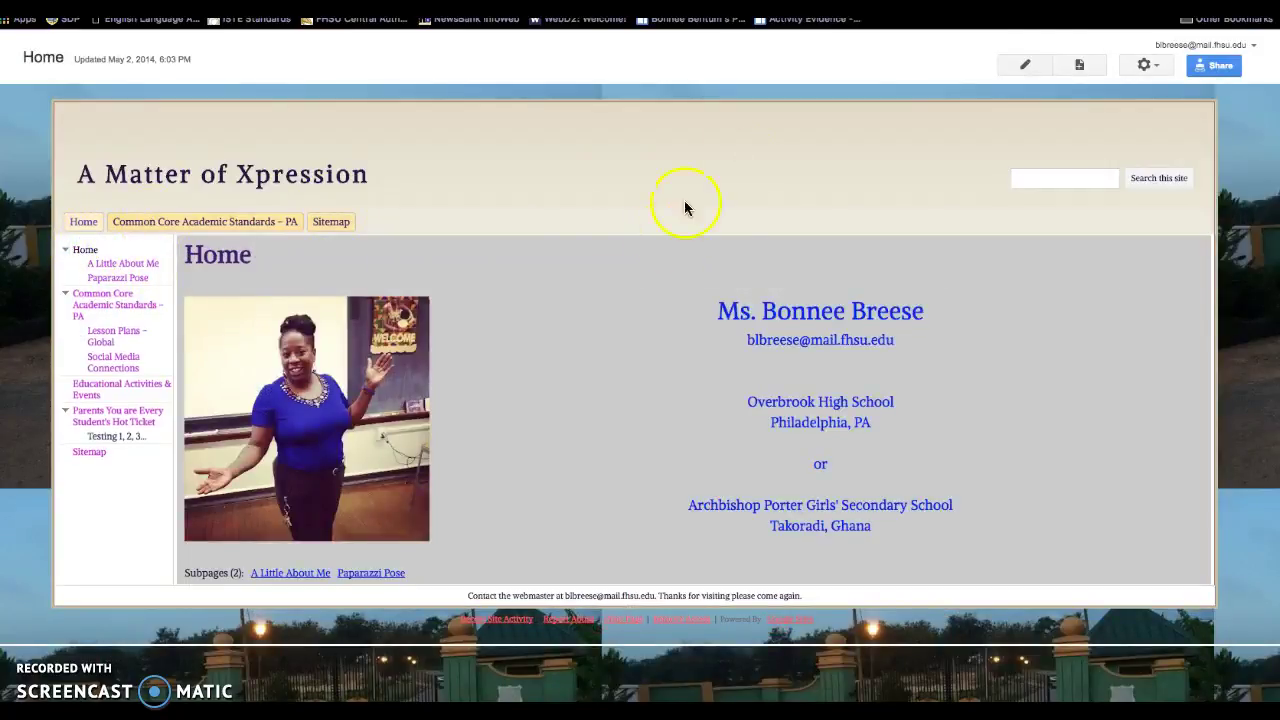